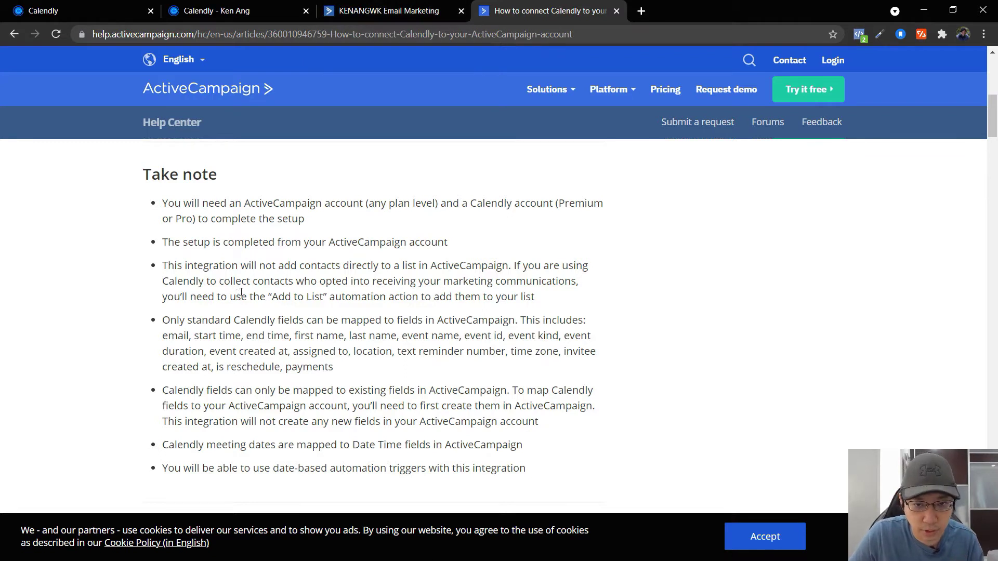
Read the help article's notes on adding Calendly contacts to a list and mapping Calendly fields to existing ActiveCampaign fields.
drag(237, 296, 440, 298)
click(454, 298)
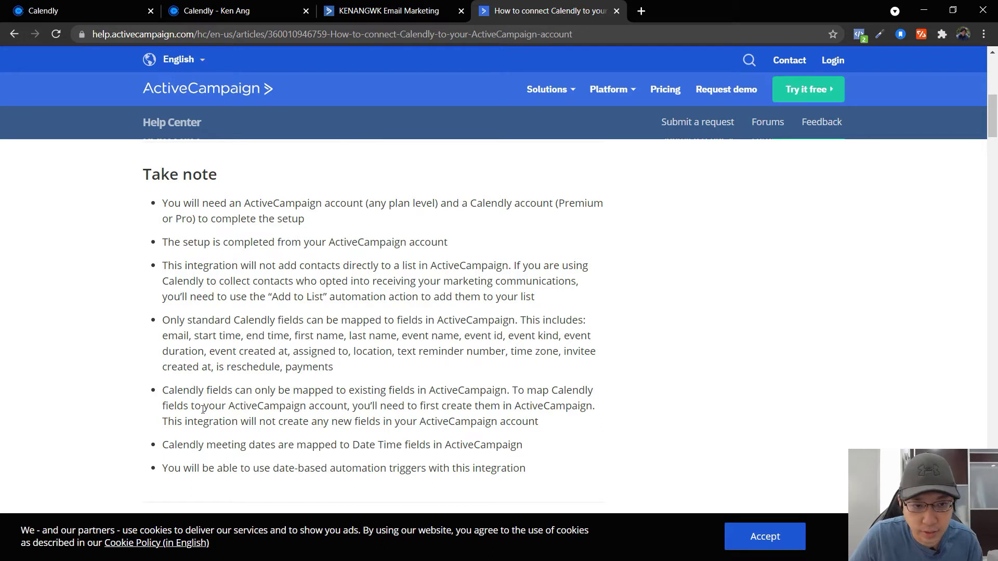
drag(185, 387, 574, 422)
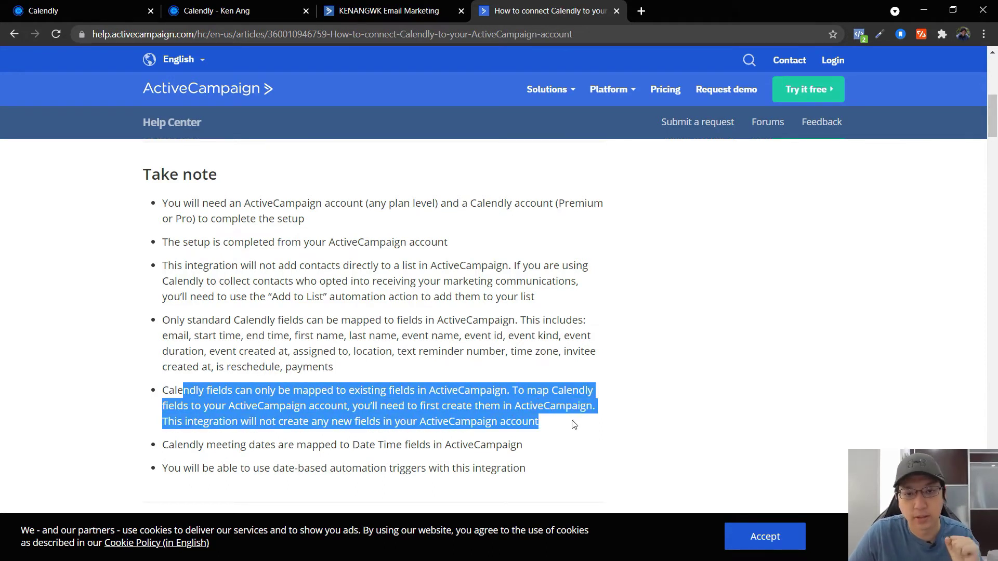
click(405, 404)
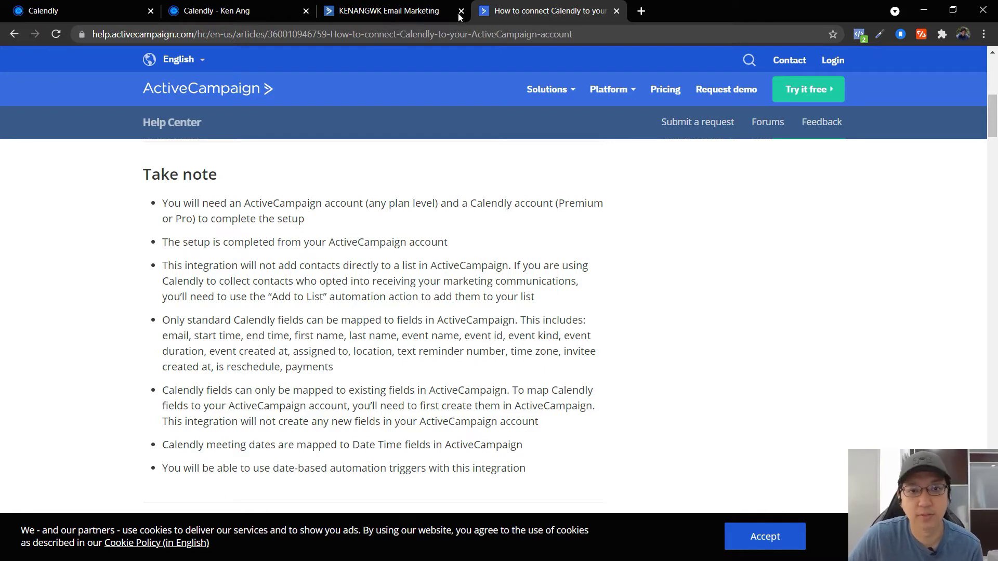
Check the Calendly event types, and in ActiveCampaign open the Calendly app and connect a Calendly account.
click(89, 7)
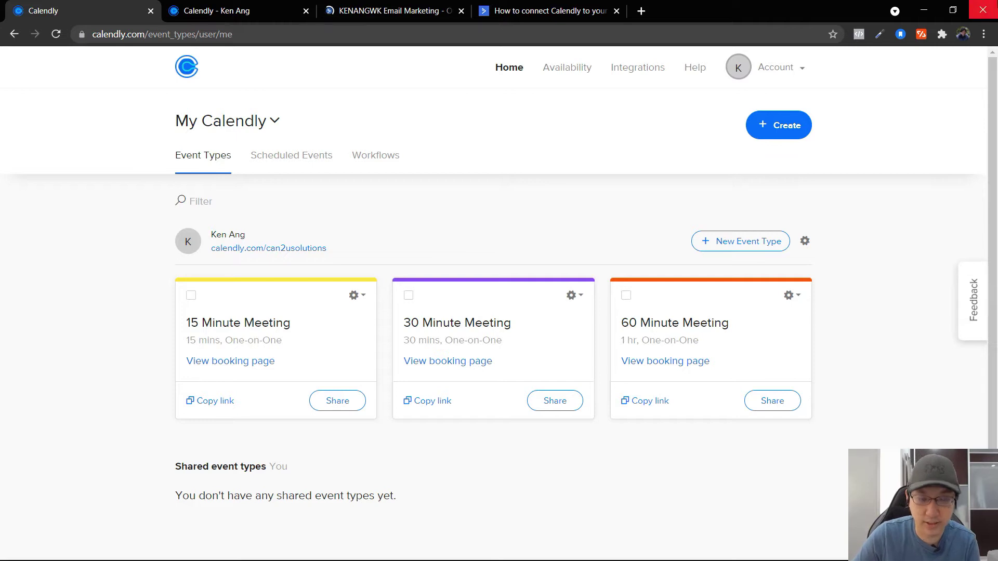
key(ctrl+Tab)
click(367, 5)
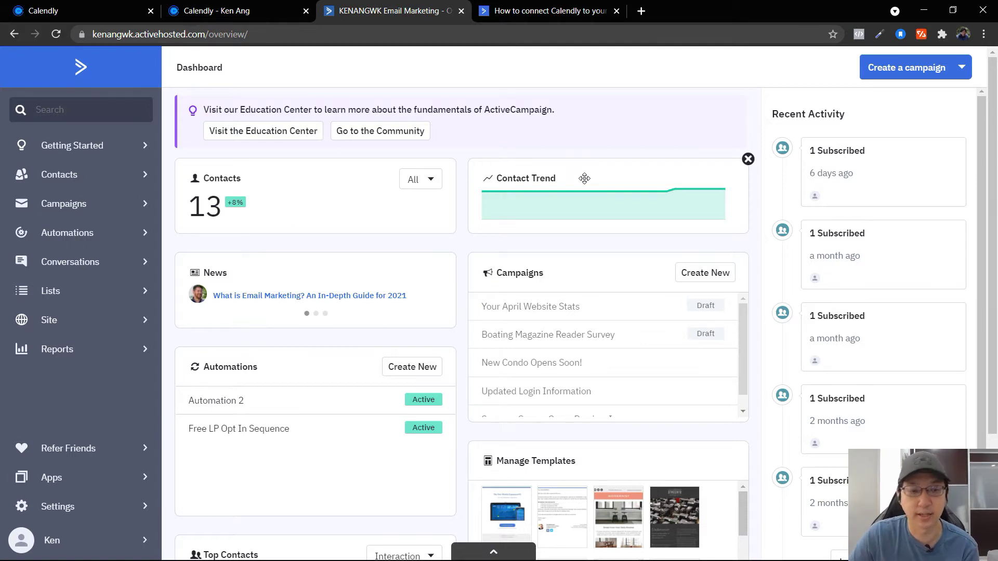
click(55, 486)
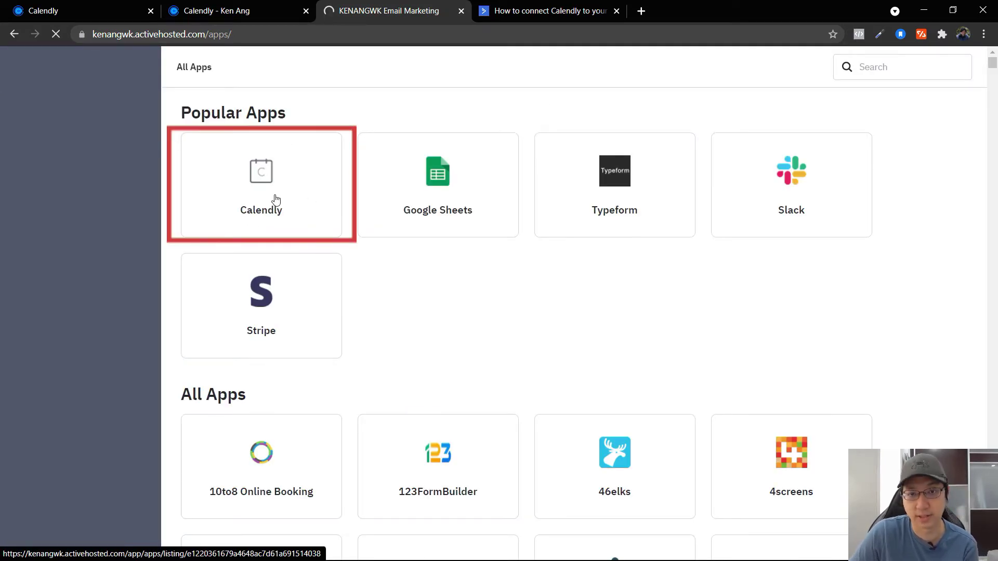
click(274, 200)
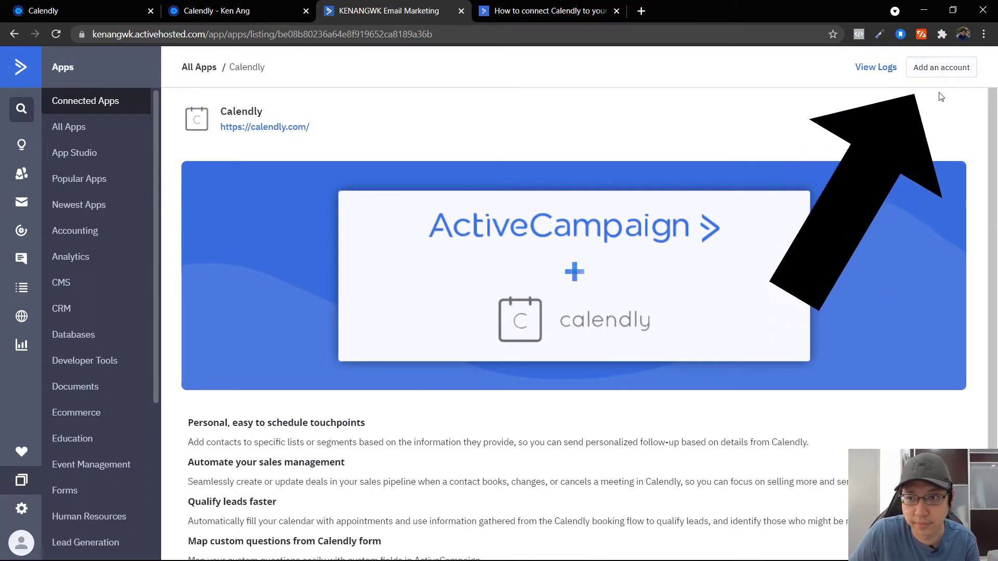
click(941, 67)
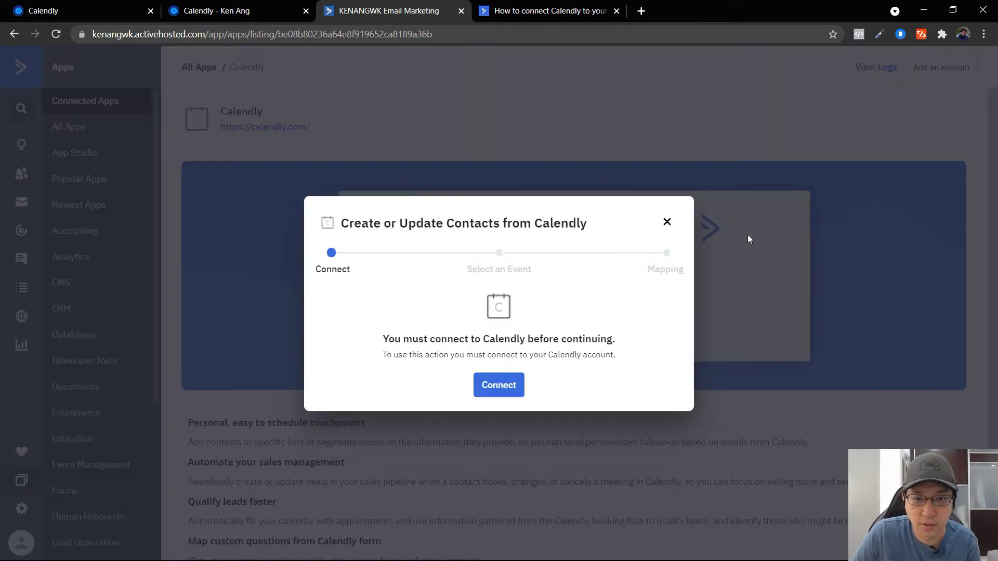
click(507, 384)
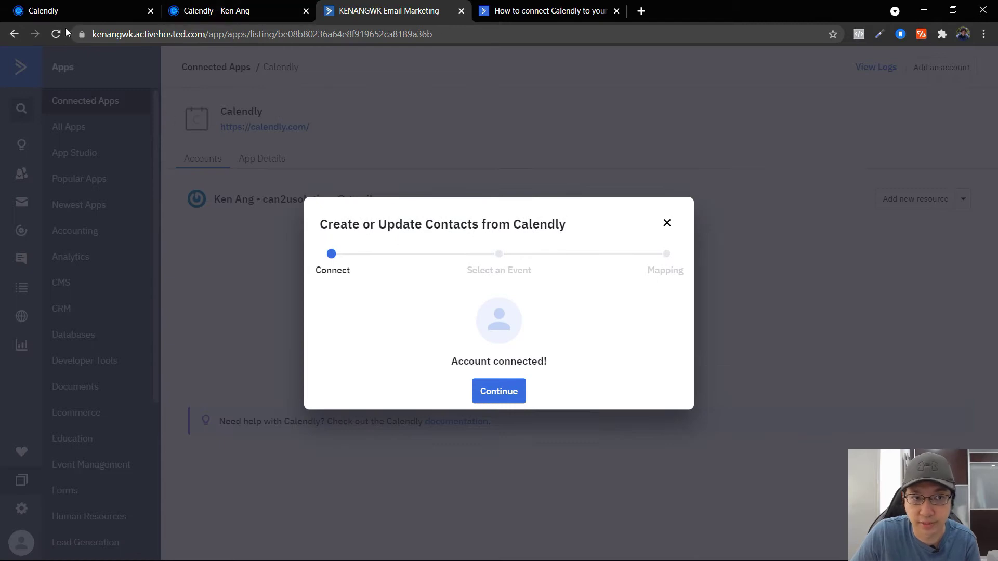
click(503, 401)
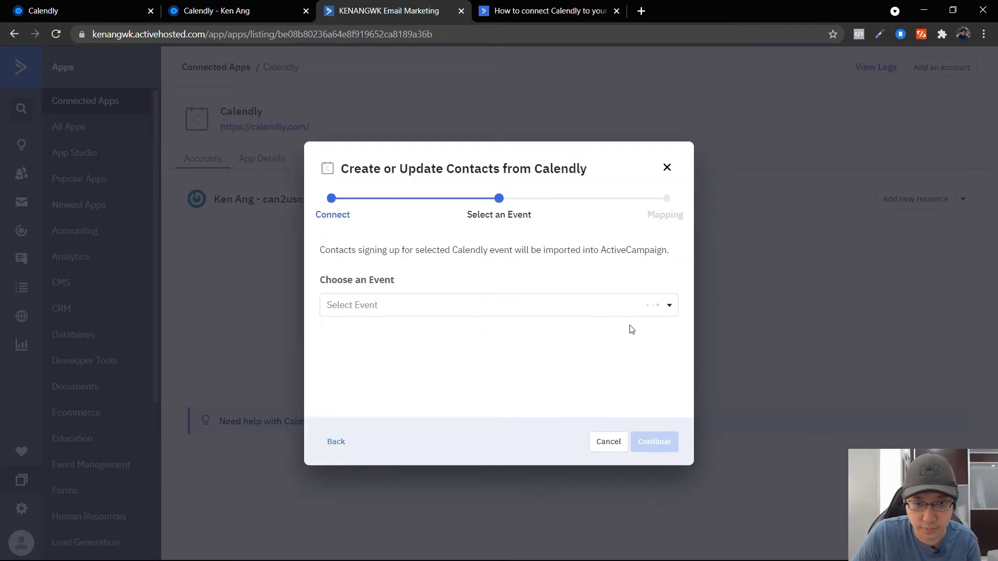
Choose the 15 Minute Meeting as the Calendly event whose contacts are imported, and continue to the field mapping.
click(493, 301)
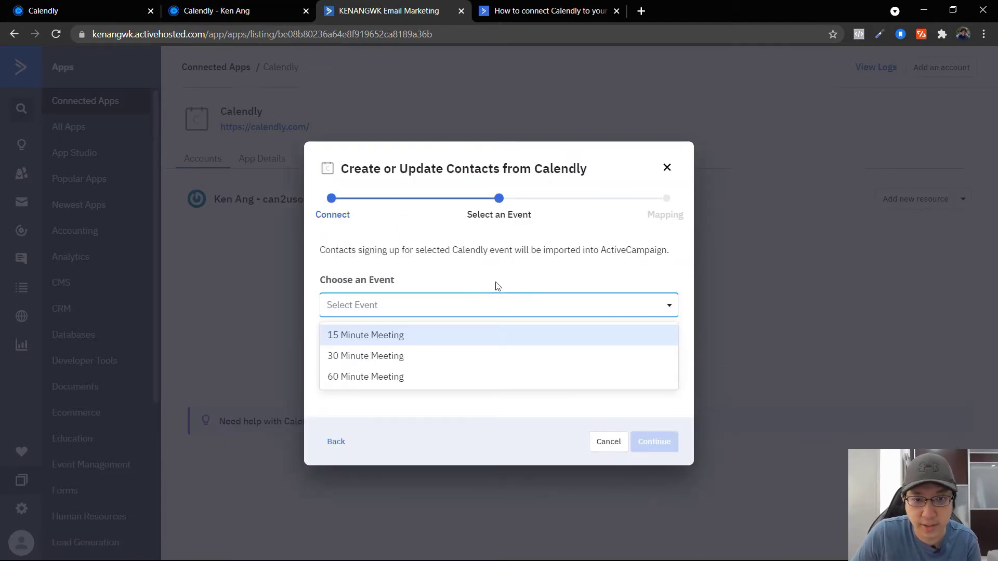
click(112, 10)
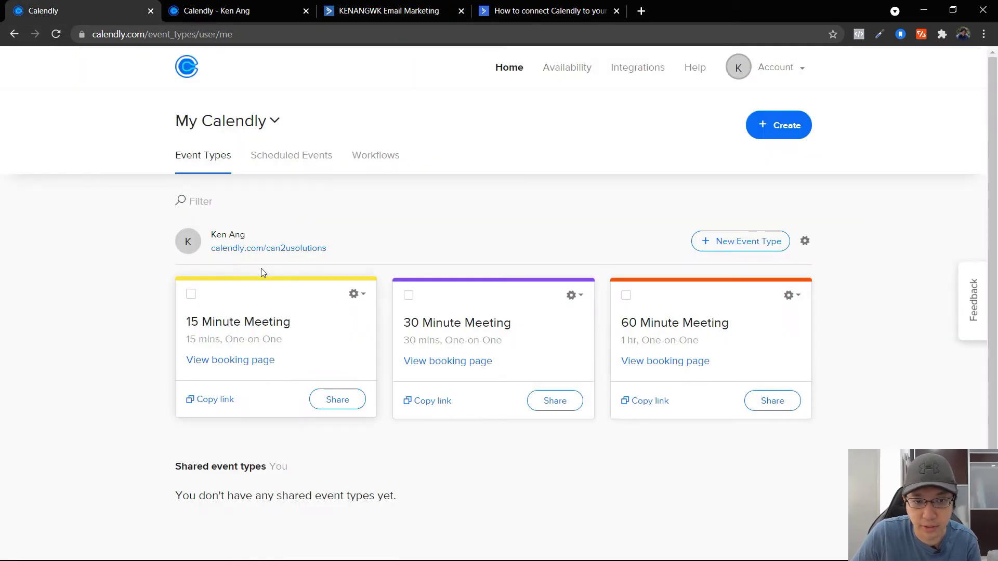
click(372, 15)
click(401, 316)
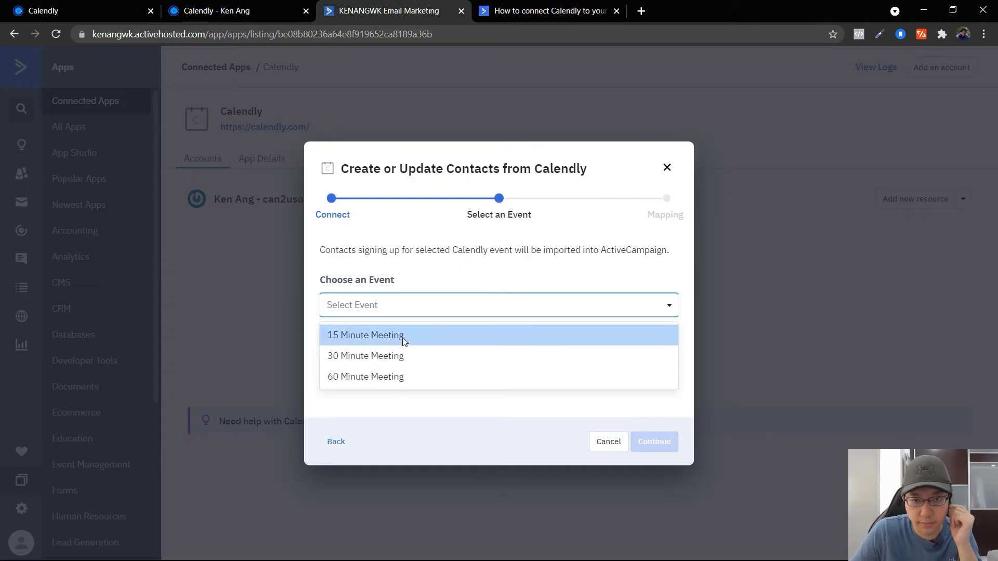
click(401, 335)
click(636, 441)
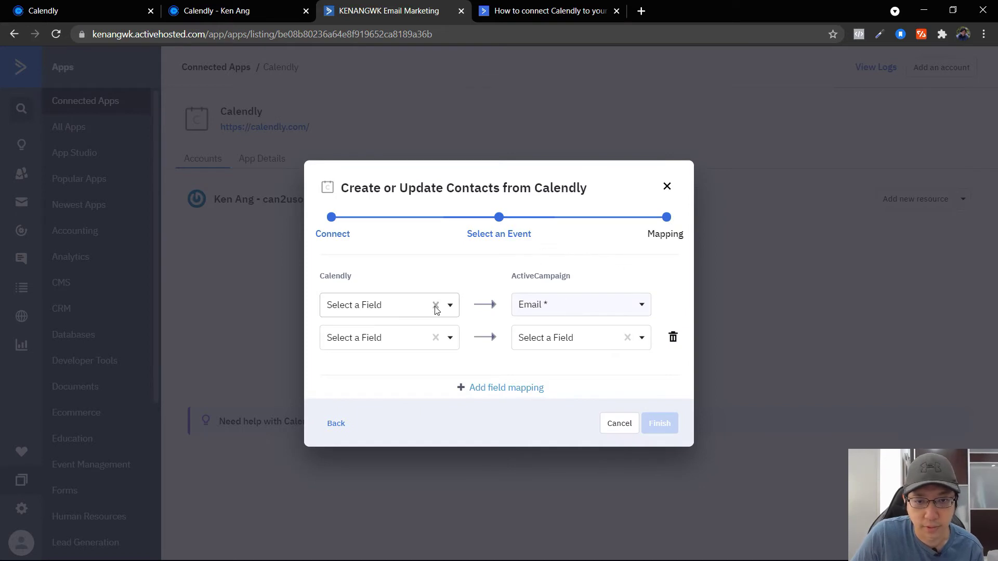
click(450, 305)
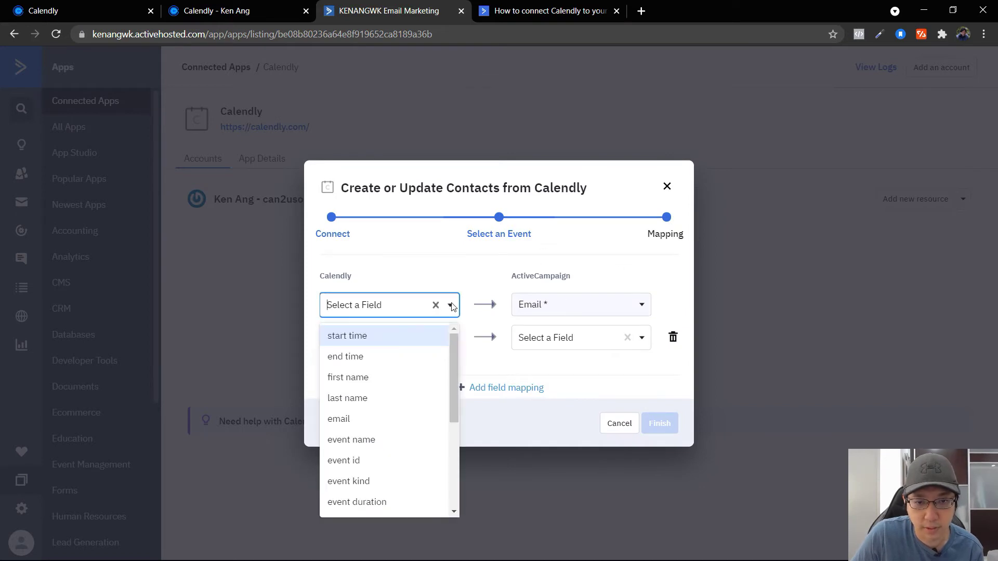
click(371, 419)
click(437, 347)
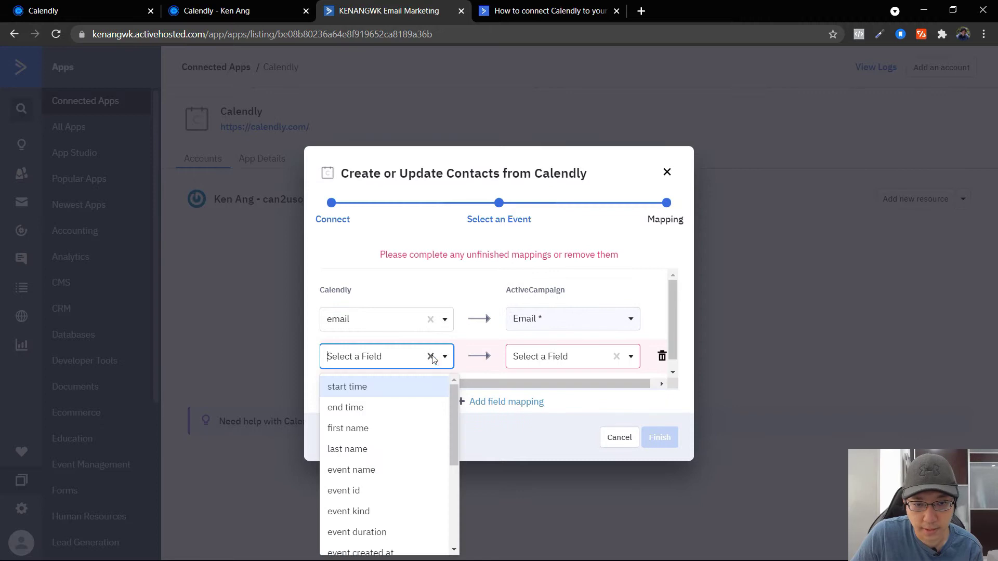
click(372, 429)
click(535, 359)
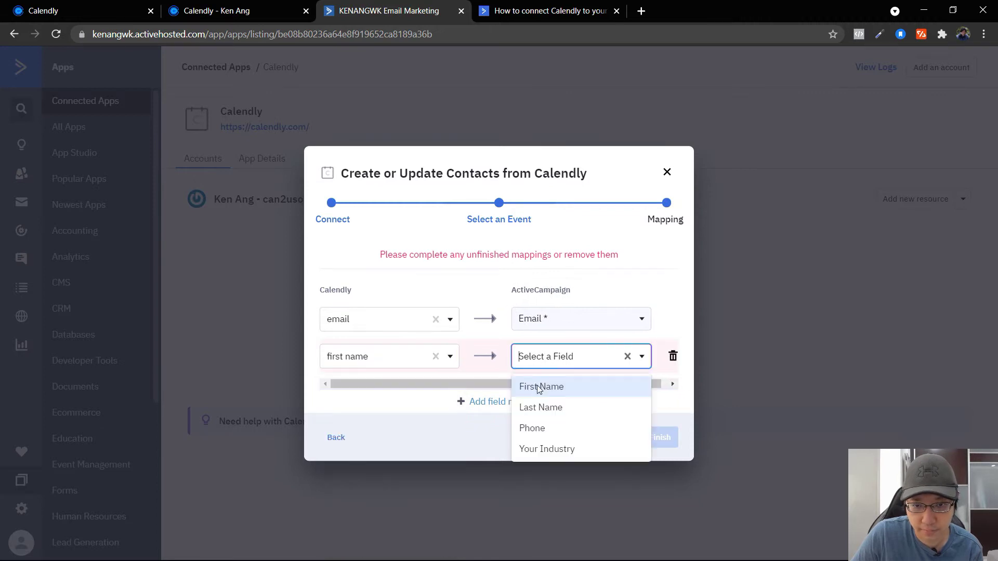
click(537, 386)
Add a field mapping from Calendly's last name to ActiveCampaign's Last Name.
click(496, 387)
click(387, 370)
click(385, 443)
click(631, 347)
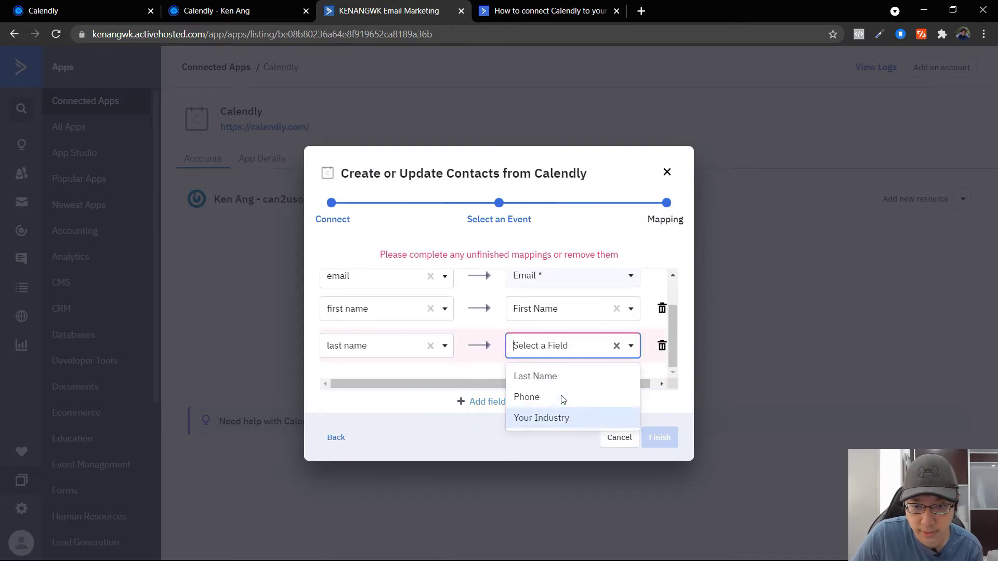
click(572, 379)
Try to map Calendly's start time to an ActiveCampaign field, and remove that unfinished mapping row.
click(502, 388)
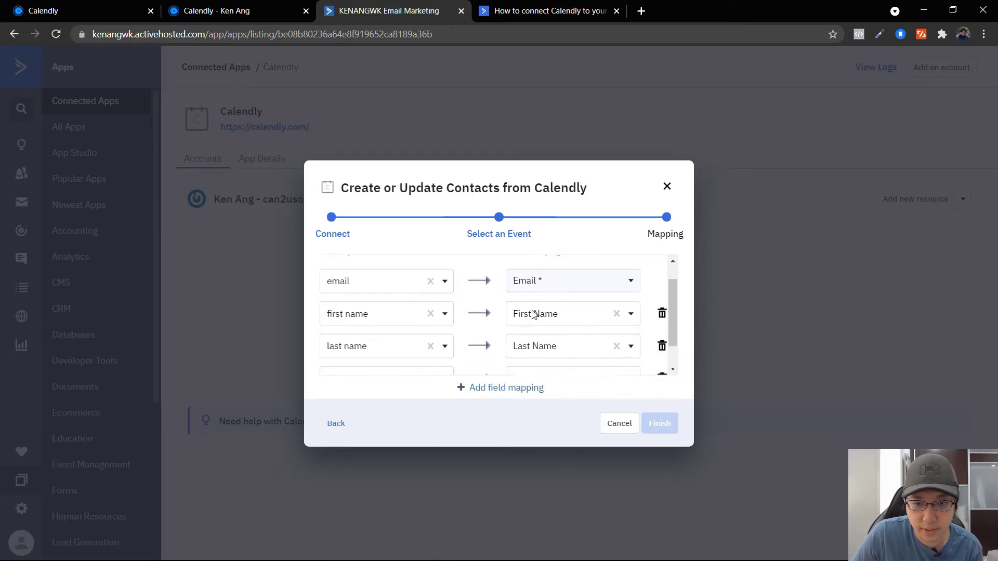
scroll(544, 289, down, 1)
click(450, 354)
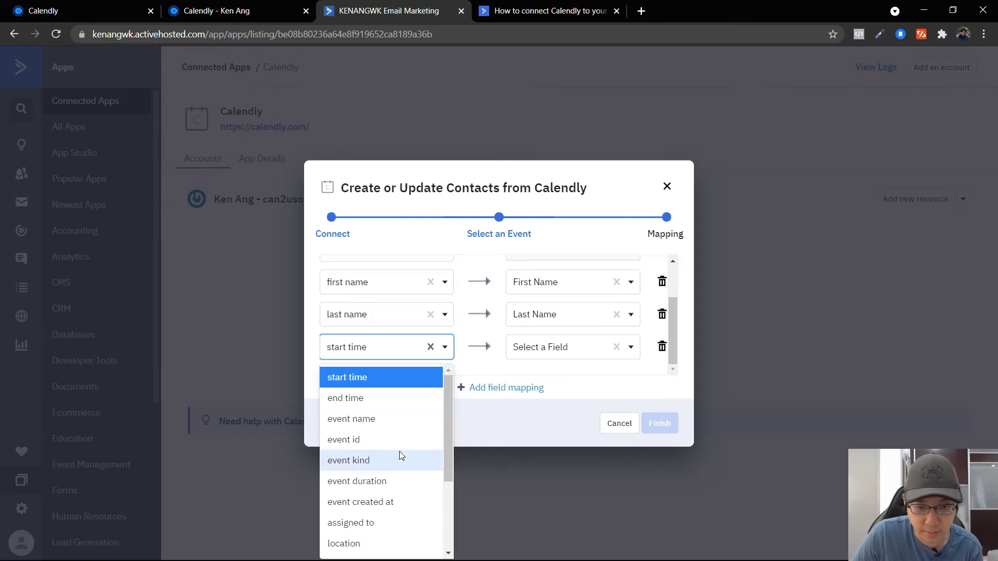
scroll(393, 468, down, 3)
scroll(382, 499, up, 5)
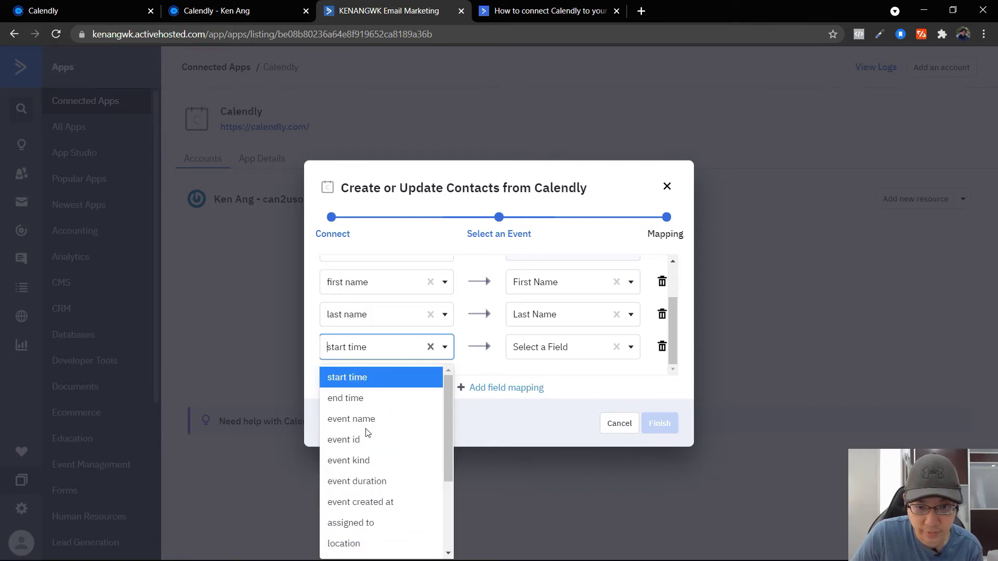
click(633, 354)
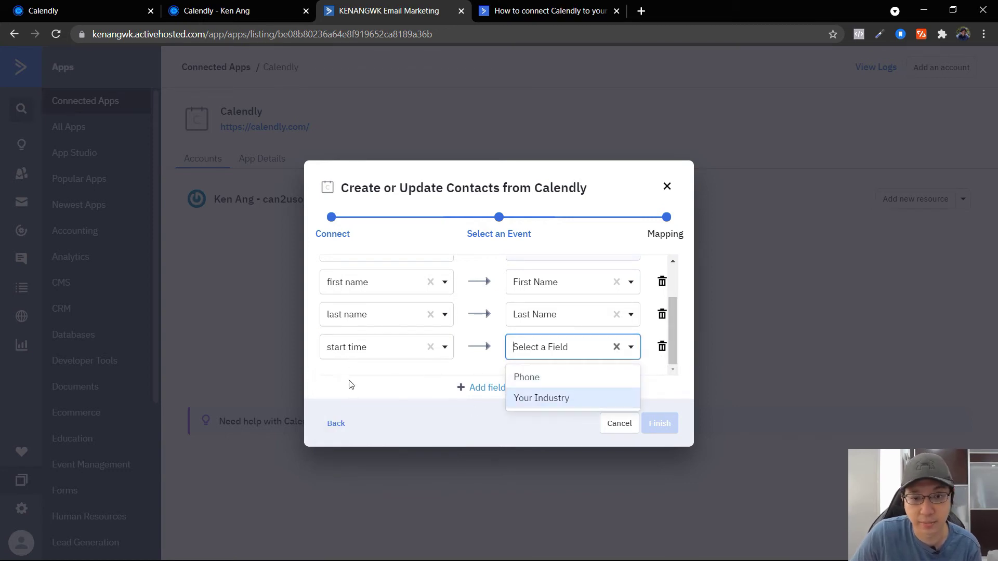
click(363, 385)
click(662, 347)
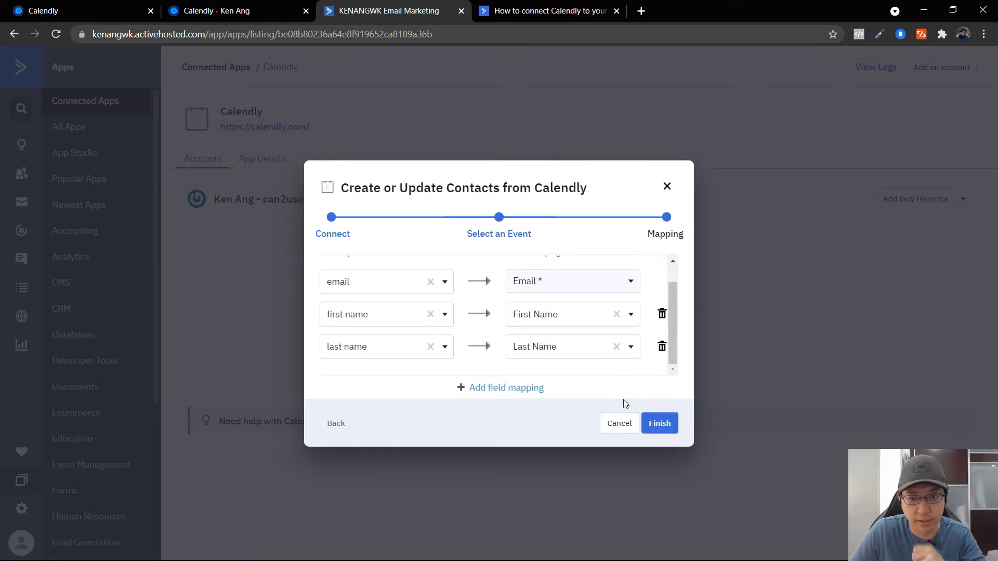
Finish the contact mapping setup for the 15 Minute Meeting event.
click(650, 423)
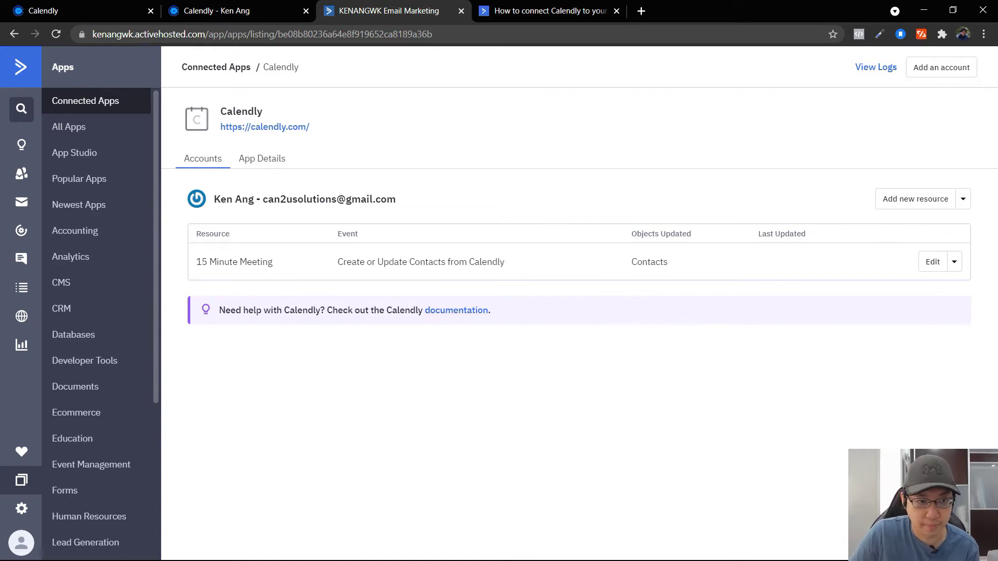
Add a contact field named Start Time to the General Details group with the Text Input type.
click(19, 296)
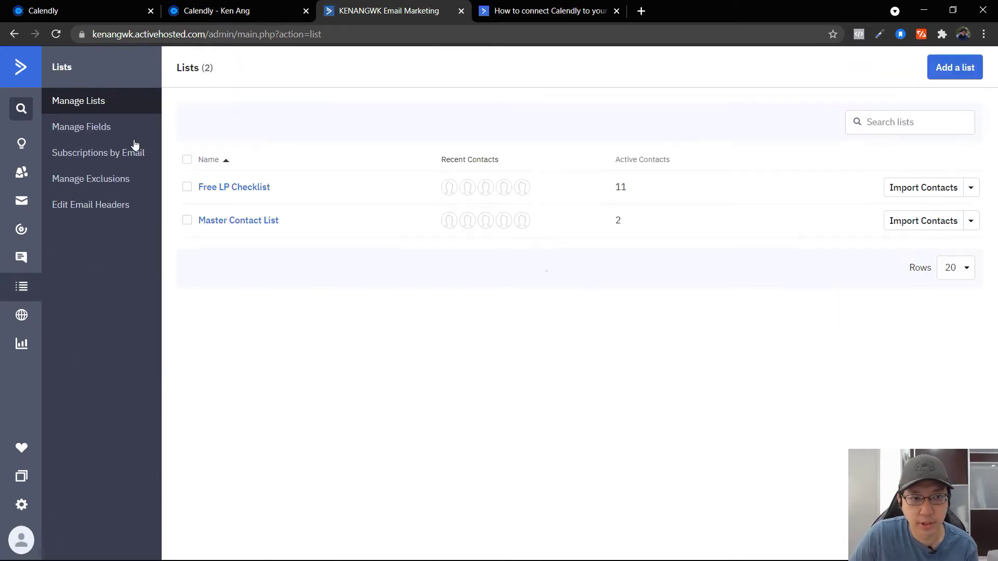
click(102, 132)
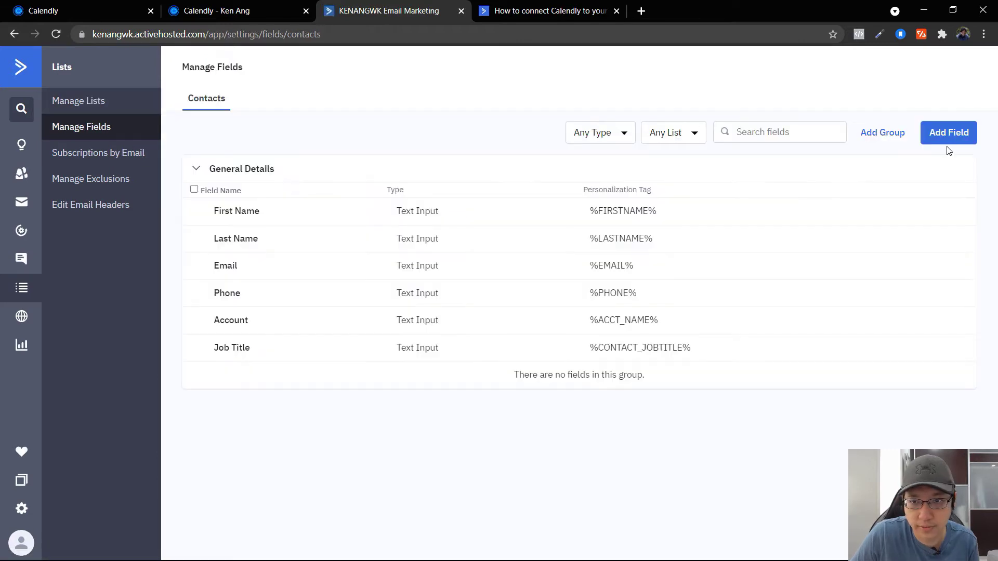
click(949, 133)
click(425, 281)
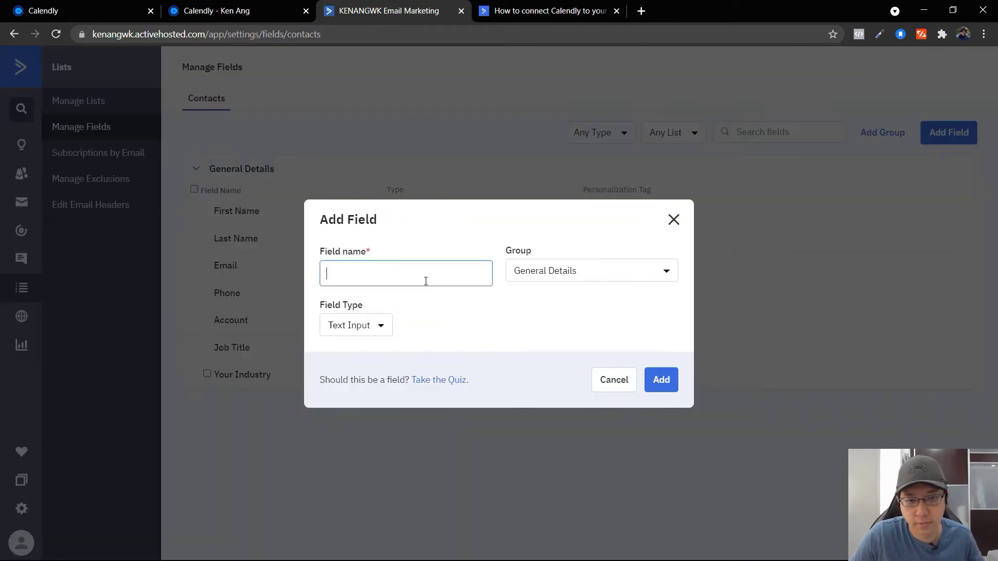
text(Start Time)
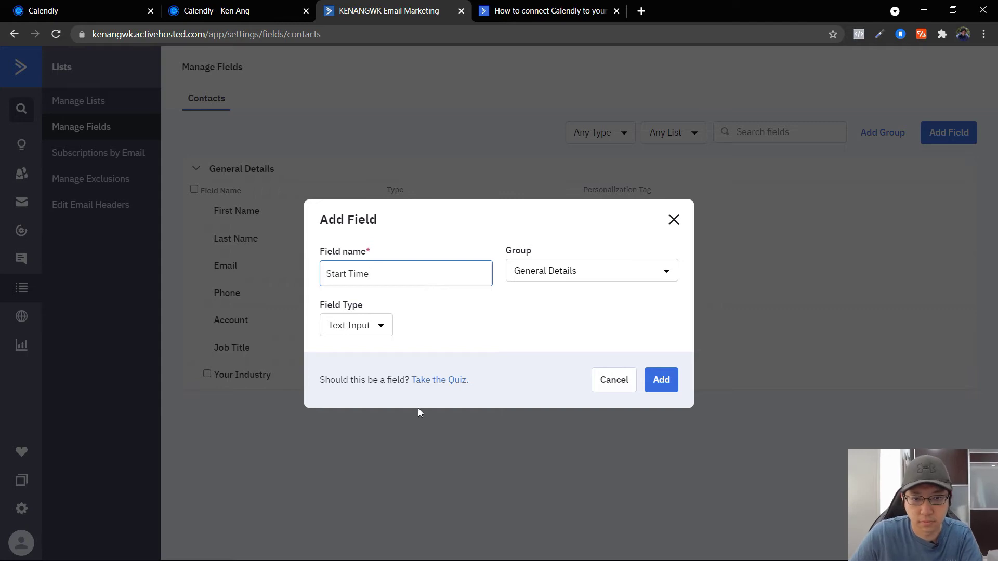
click(528, 269)
click(546, 300)
click(365, 325)
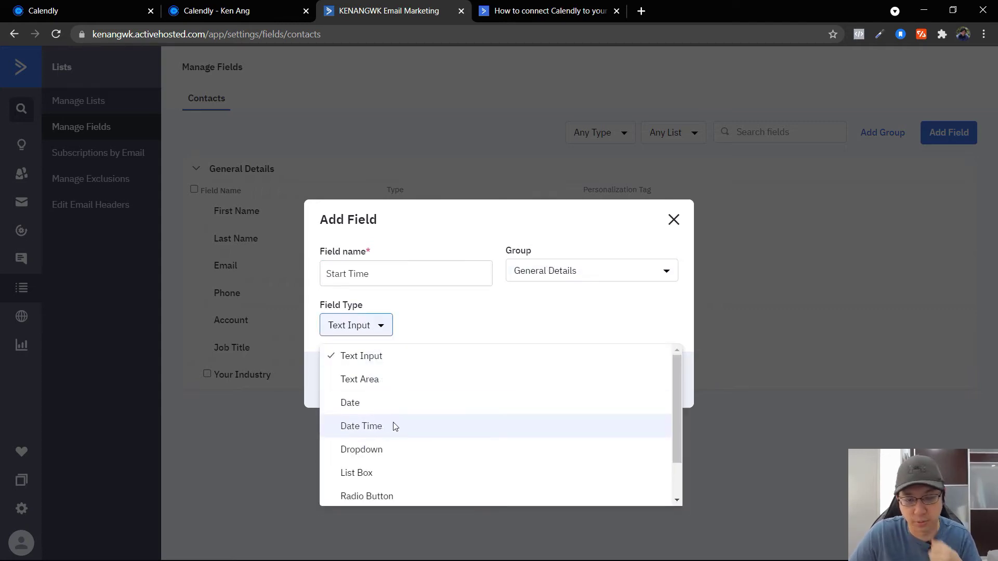
click(506, 311)
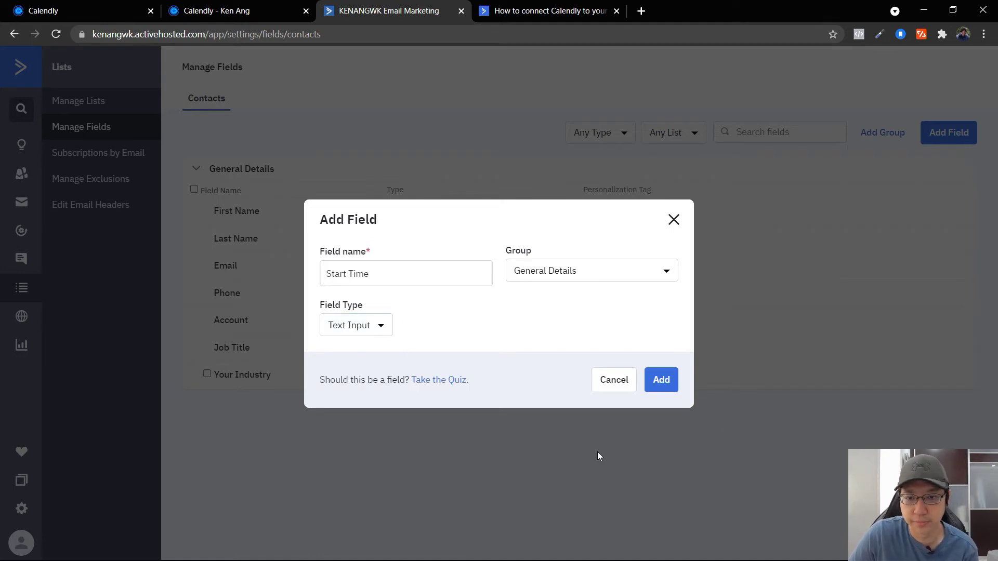
click(661, 380)
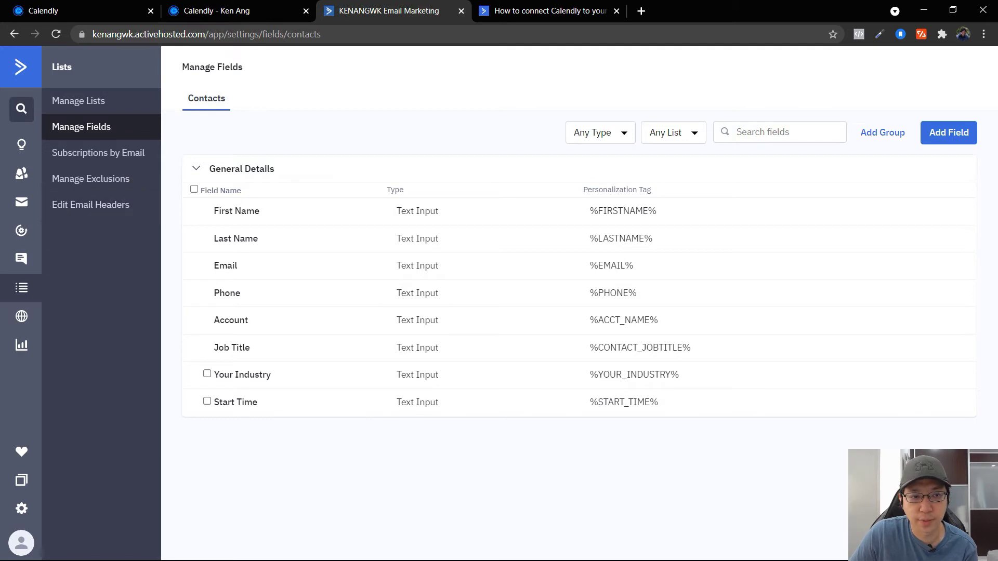
Open the contact mapping of the 15 Minute Meeting resource in the connected Calendly app for editing.
click(21, 480)
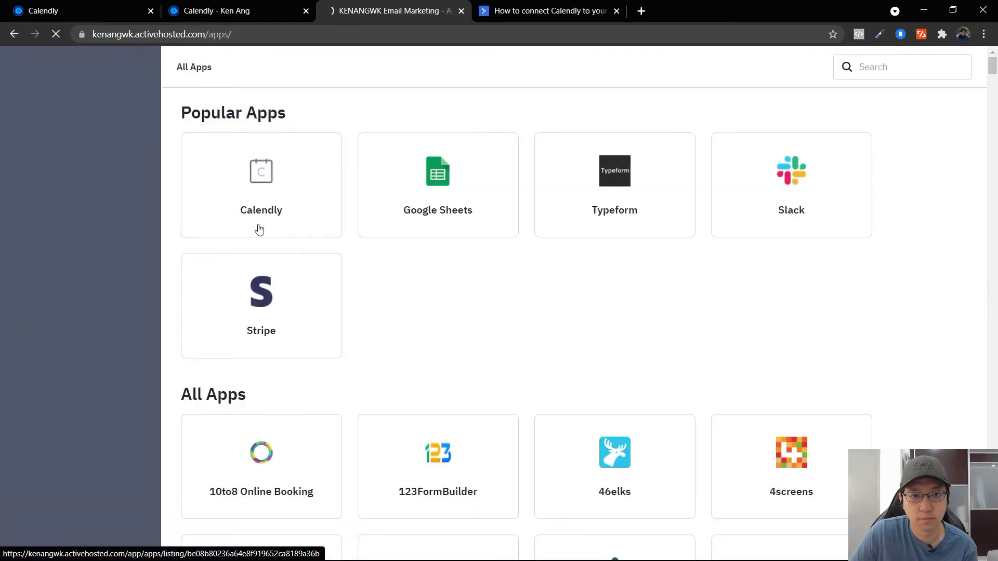
click(279, 165)
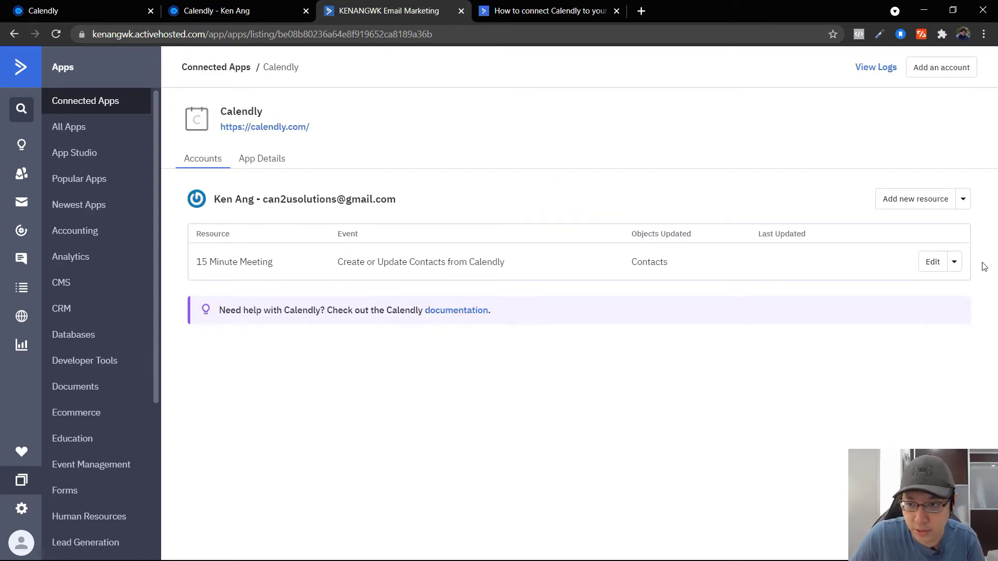
click(940, 267)
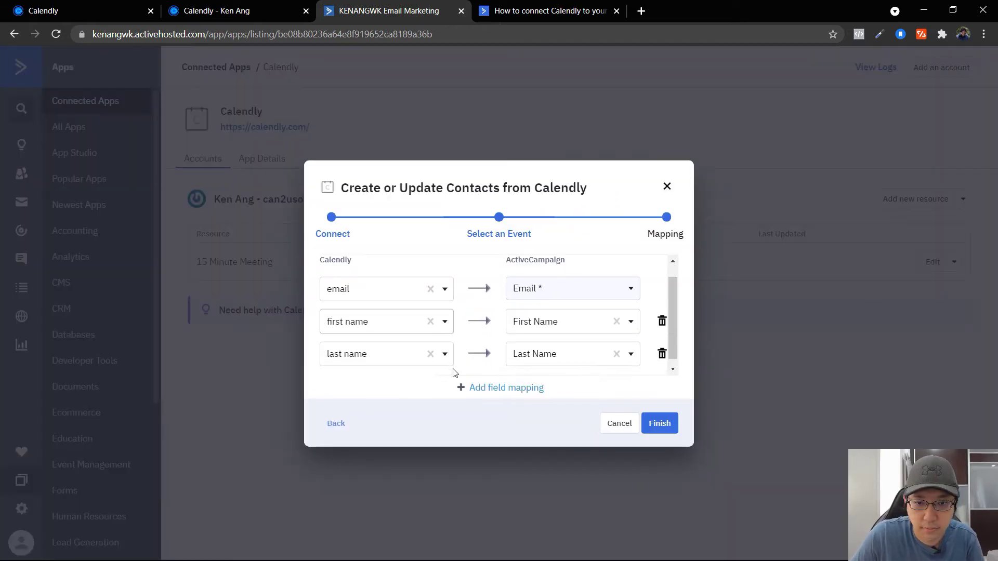
Add a field mapping from Calendly's start time to ActiveCampaign's Start Time and finish the mapping setup.
click(501, 389)
click(419, 356)
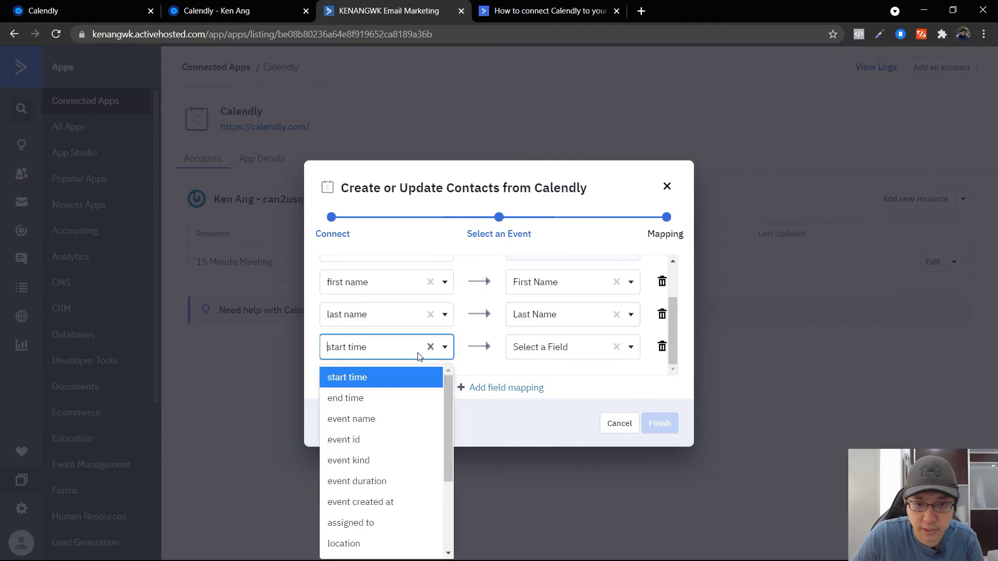
click(419, 357)
click(564, 356)
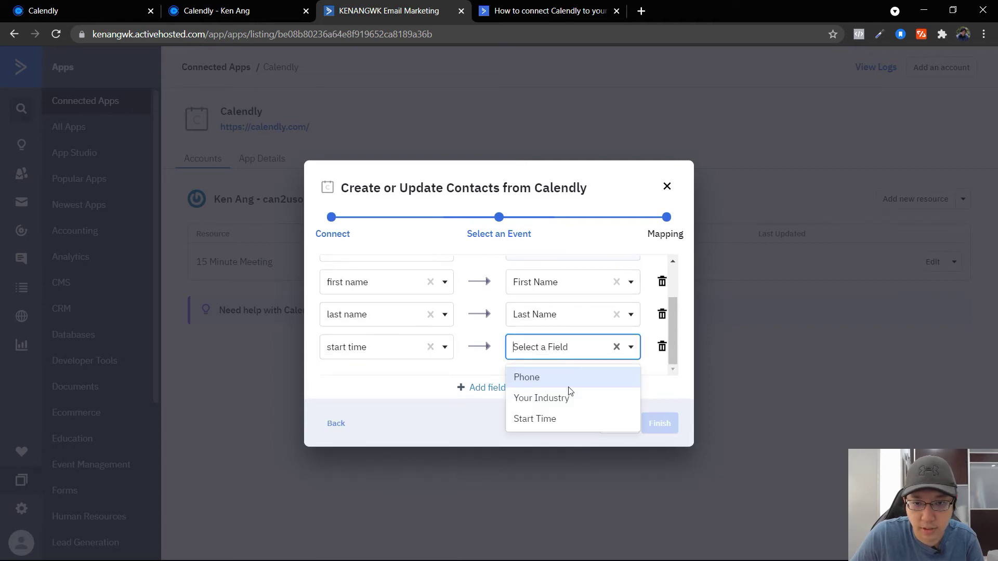
click(541, 419)
click(660, 429)
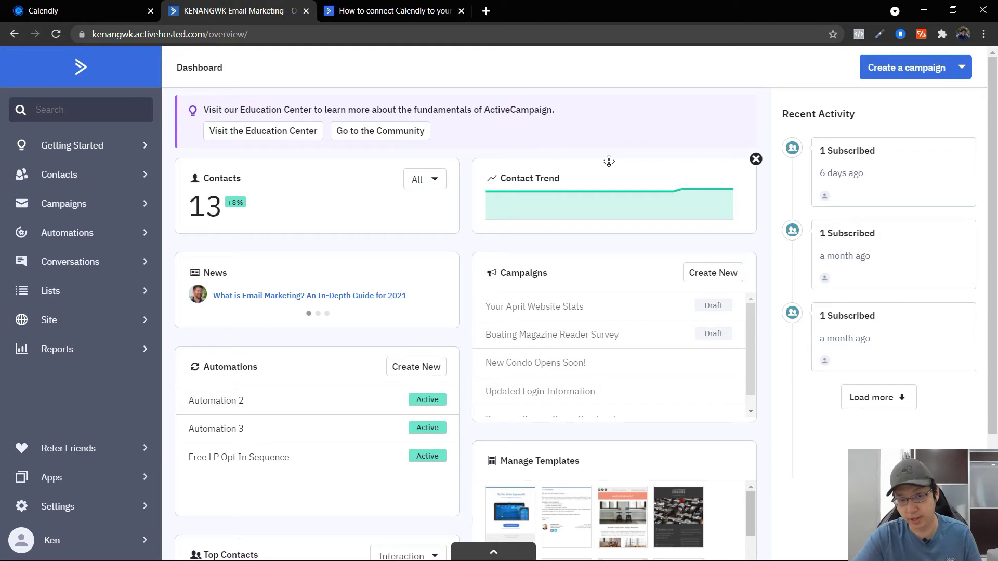
Show the ActiveCampaign contact lists, and switch to Calendly to open the 15 Minute Meeting's booking page in a new tab.
click(89, 300)
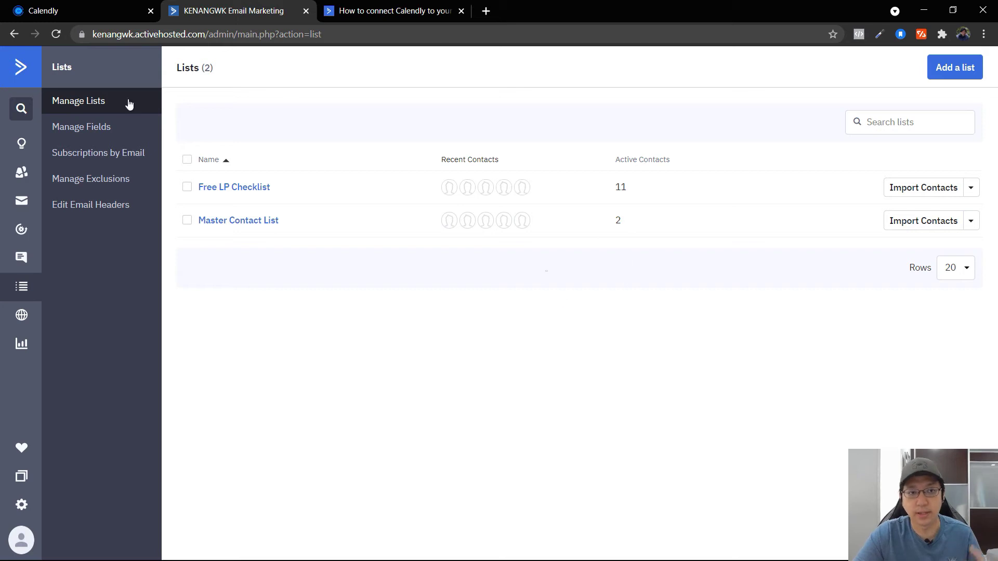
click(102, 6)
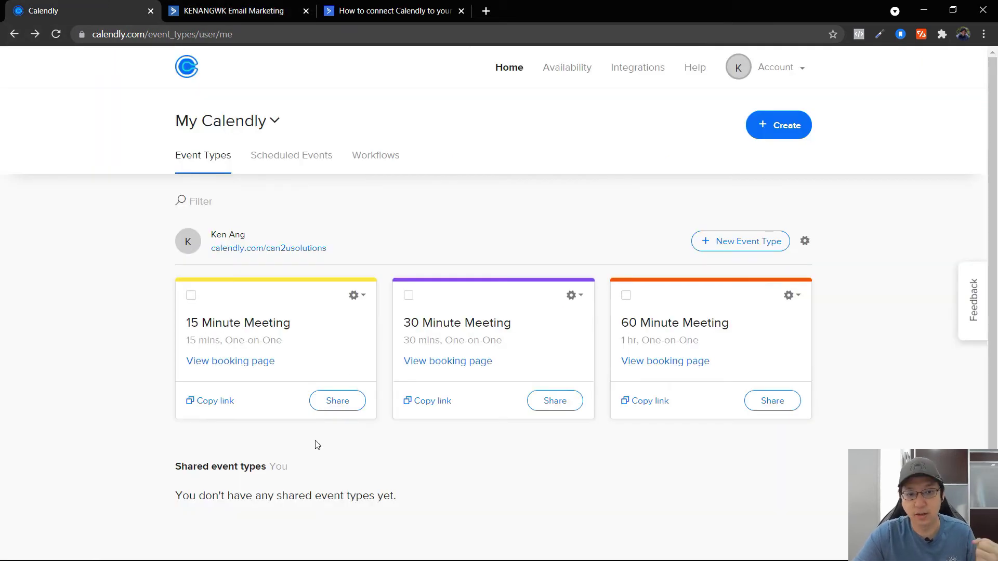
ctrl+click(260, 360)
click(222, 5)
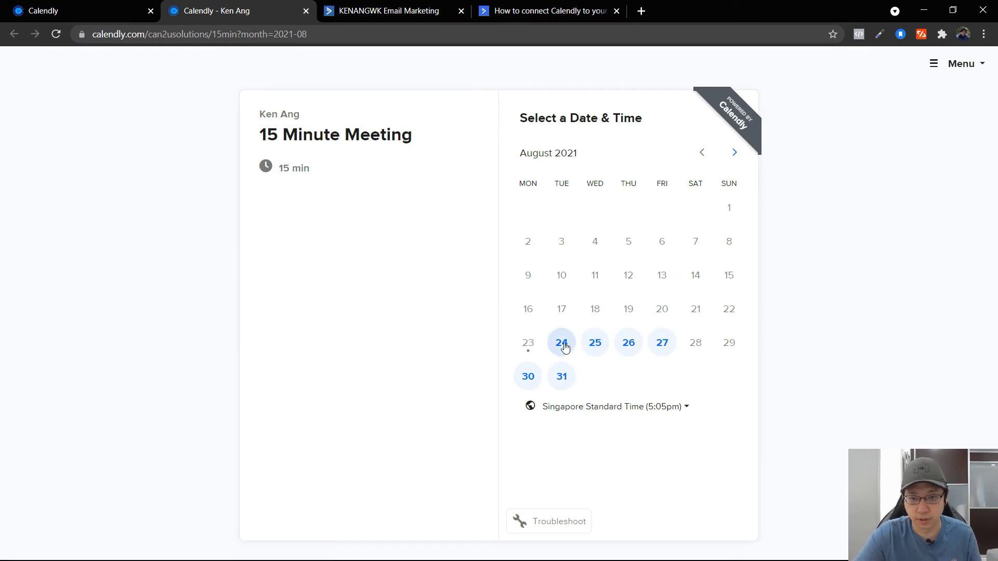
Choose Tuesday, August 24 at 9:45am for the 15 Minute Meeting and confirm the time slot.
click(563, 343)
click(738, 191)
click(748, 193)
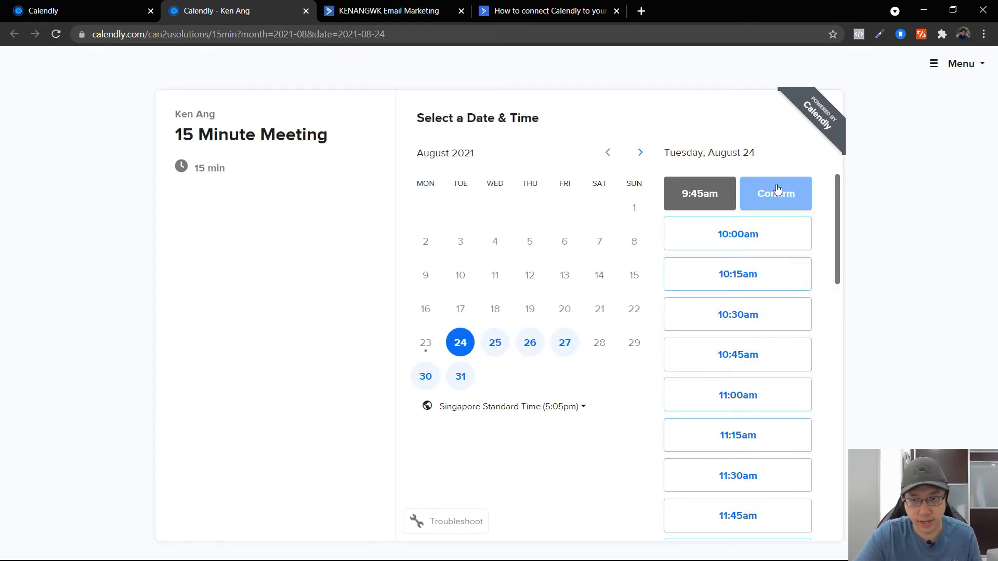
Fill in the invitee's name and email in the booking details and schedule the event.
click(482, 156)
text(Ken Calendly)
key(Tab)
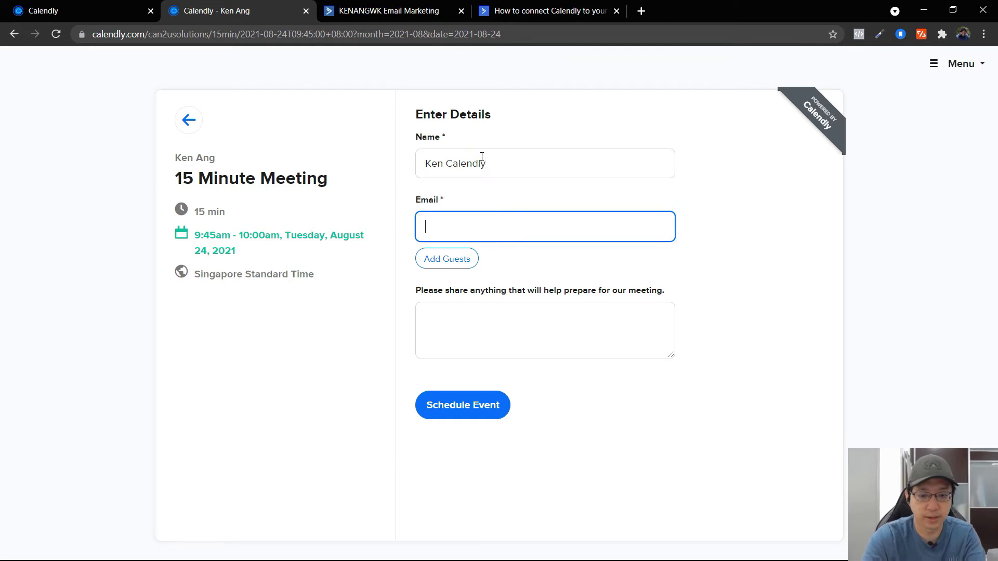
text(can)
key(Down)
key(Tab)
key(Tab)
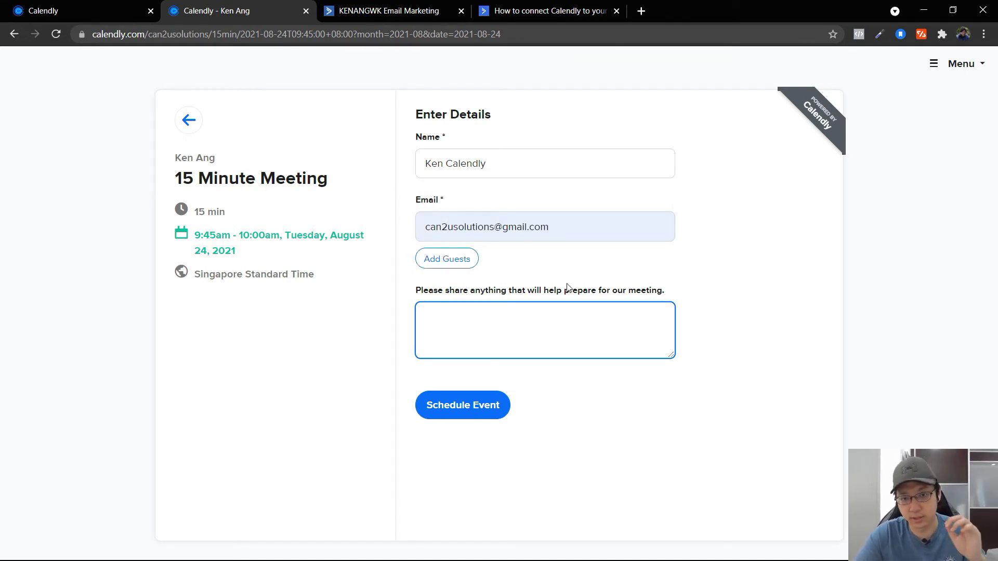
click(446, 406)
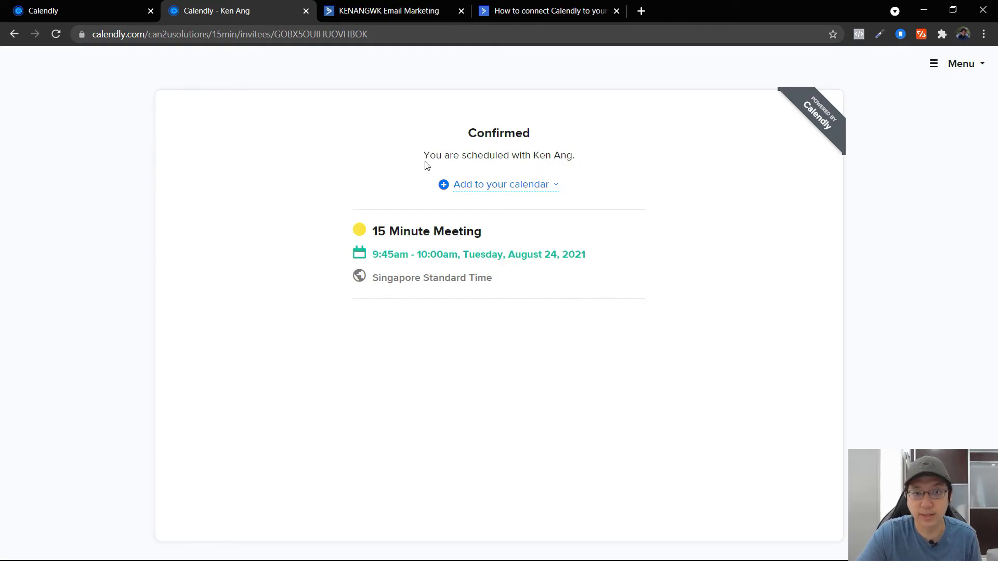
Switch to ActiveCampaign, refresh the lists, and open the test booking's contact from the Master Contact List.
click(401, 5)
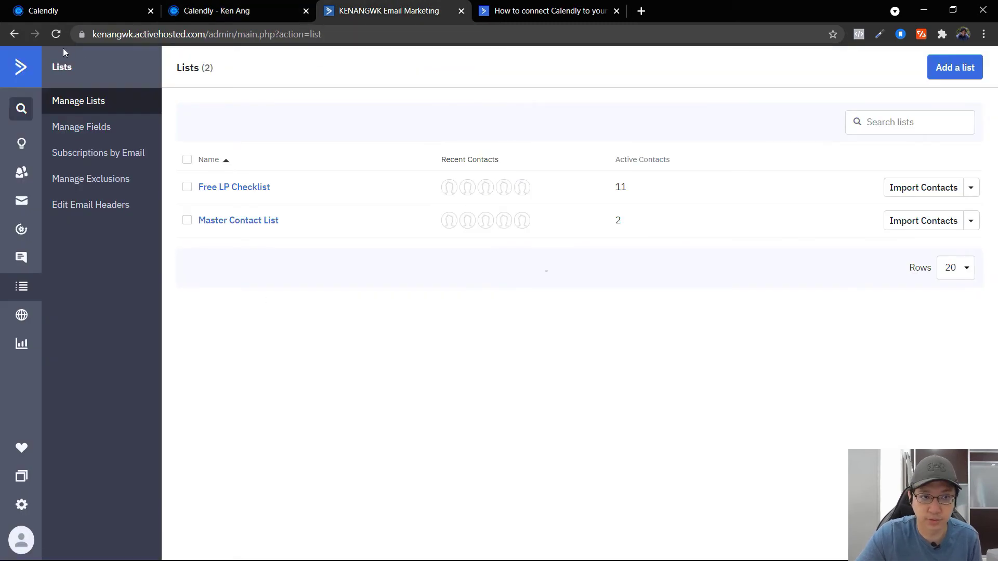
click(56, 34)
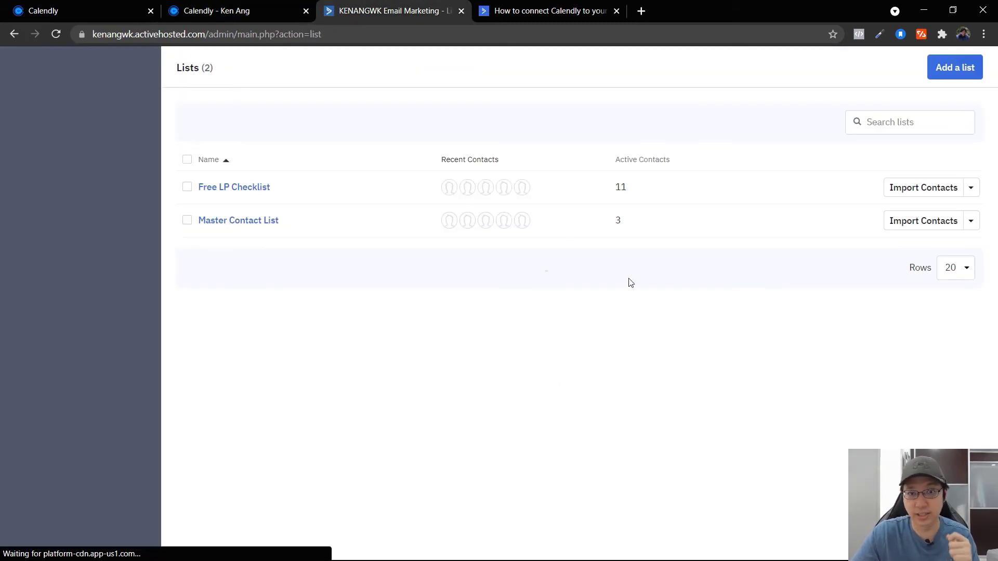
click(232, 227)
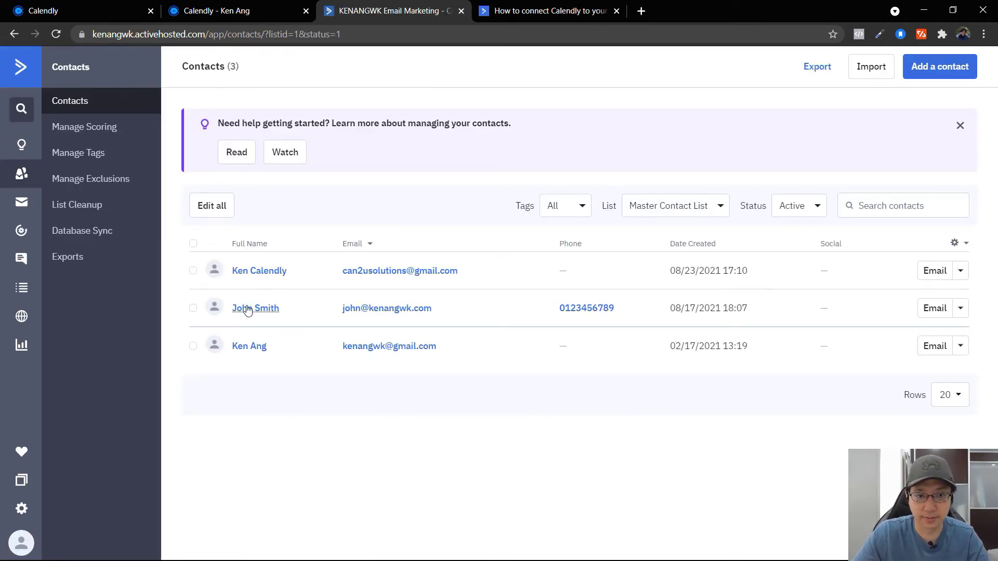
click(423, 270)
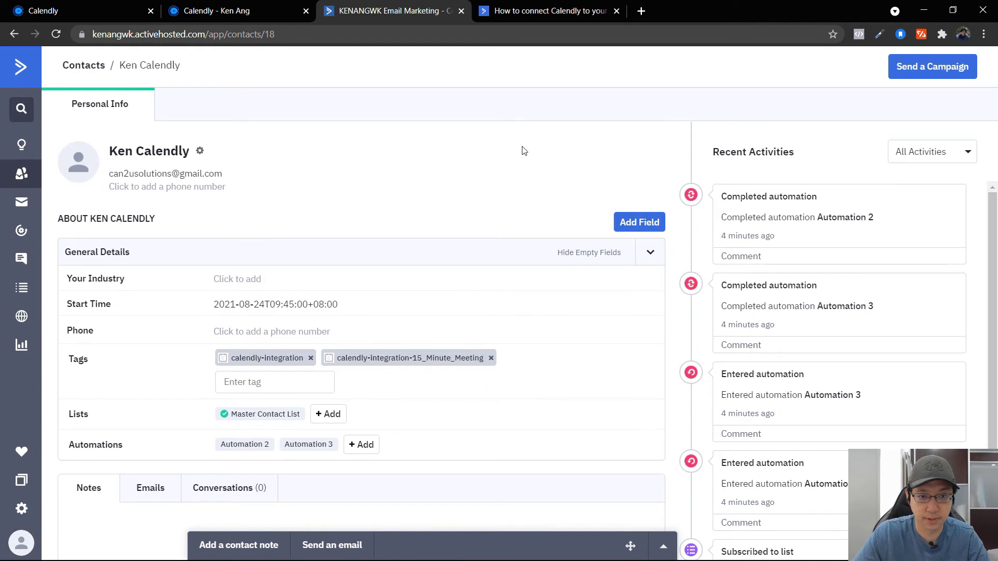
Examine the Start Time value and the tags in the contact's General Details.
scroll(523, 151, down, 2)
drag(219, 239, 375, 234)
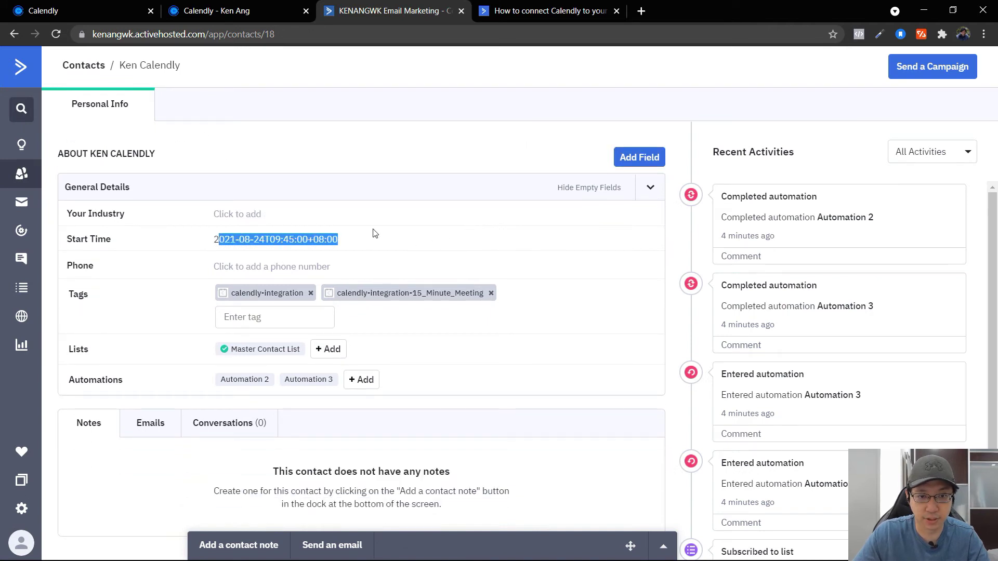
click(420, 237)
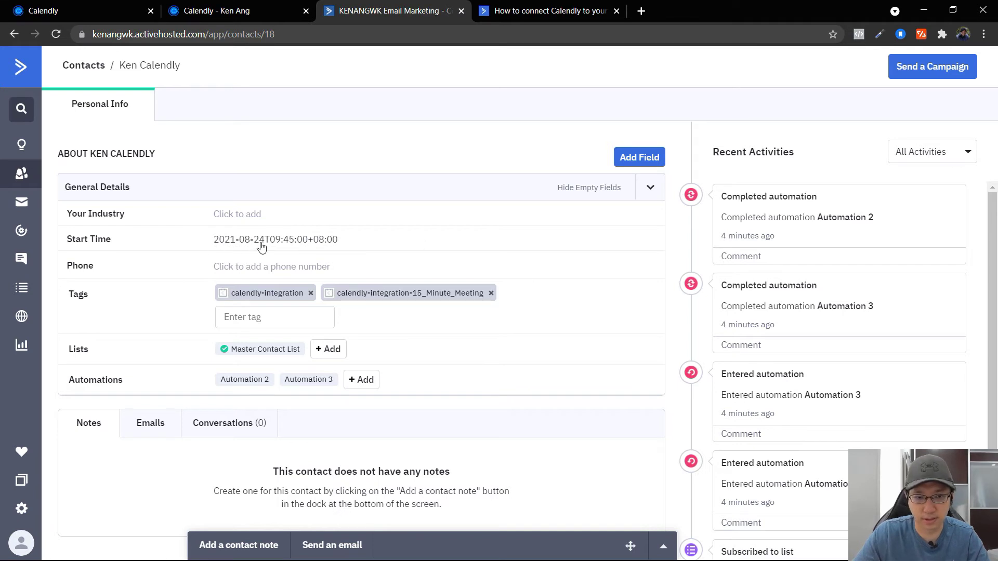
drag(211, 241, 327, 240)
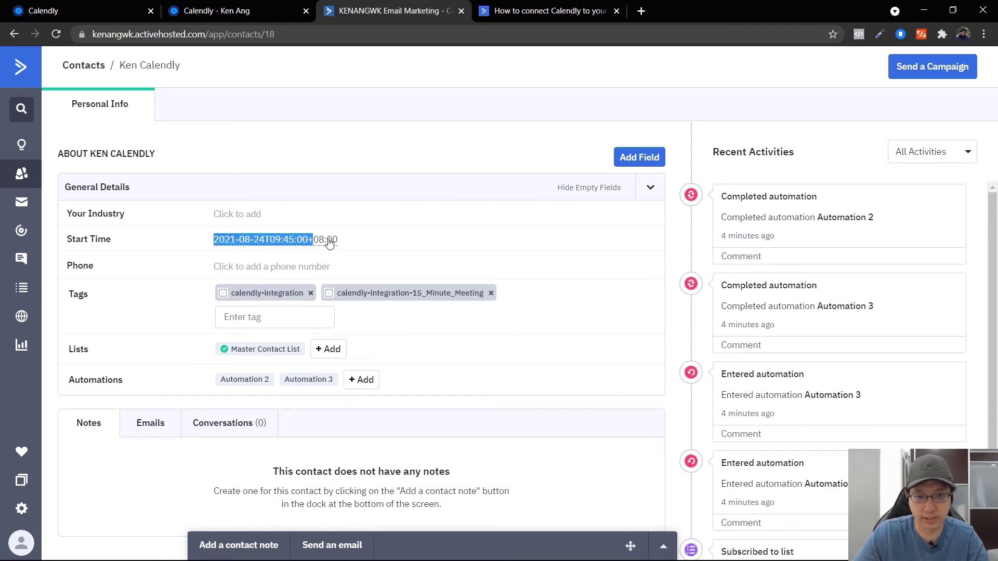
click(466, 247)
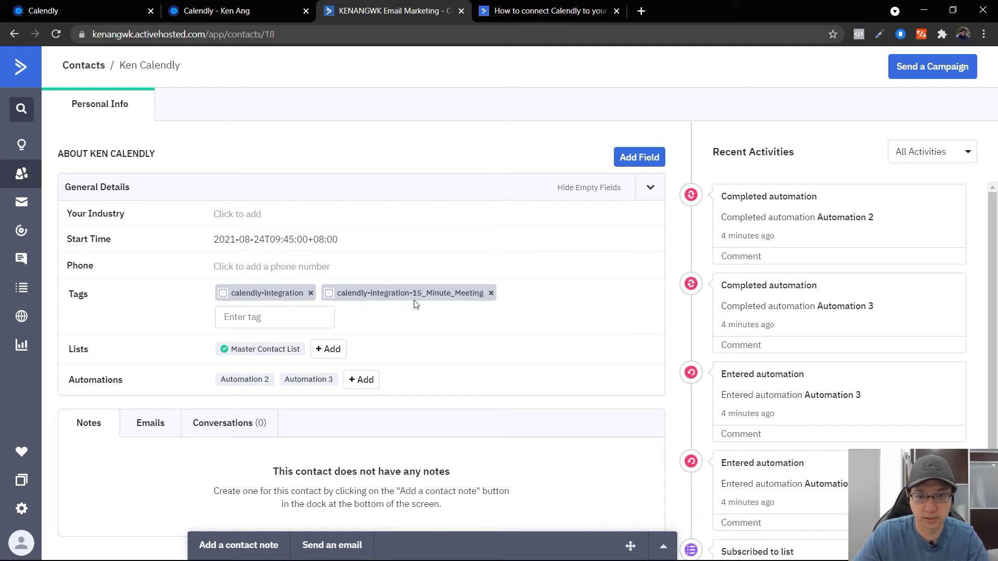
drag(414, 291, 587, 326)
click(589, 325)
scroll(590, 327, down, 1)
scroll(568, 325, up, 3)
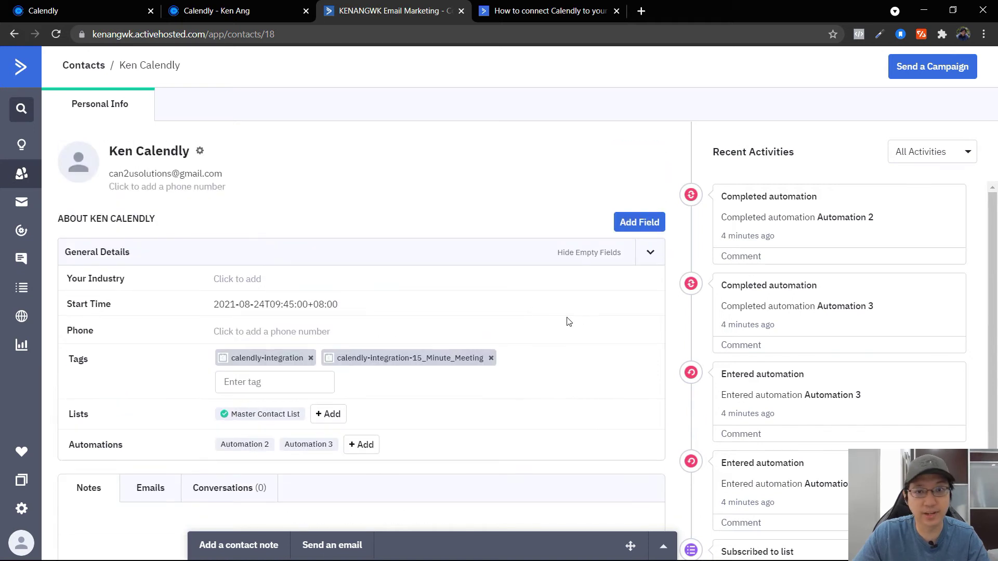